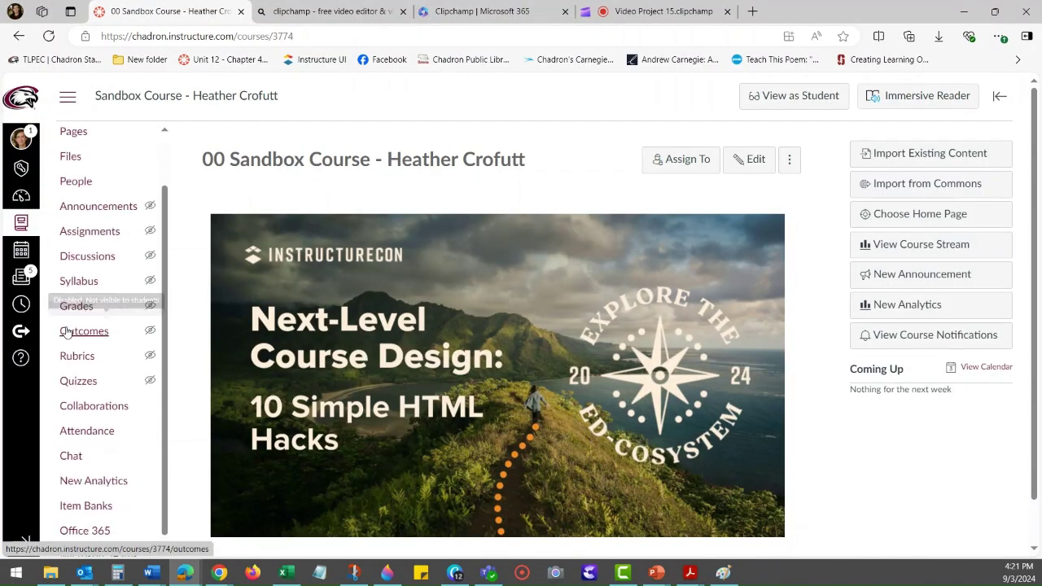
- Create a new discussion in the course with the topic title "test" and the body text "test"
scroll(68, 330, up, 2)
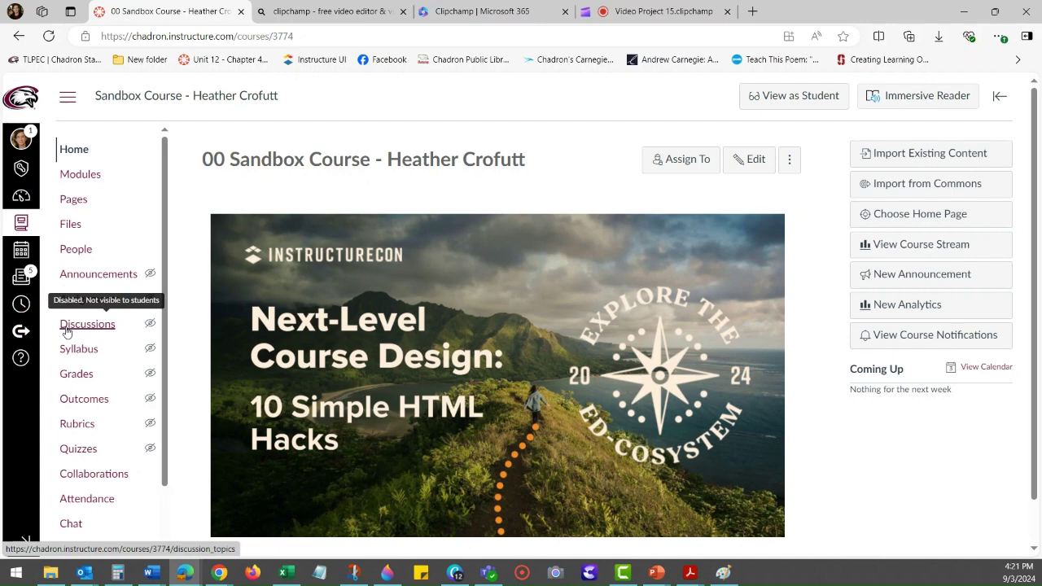
click(67, 326)
click(874, 168)
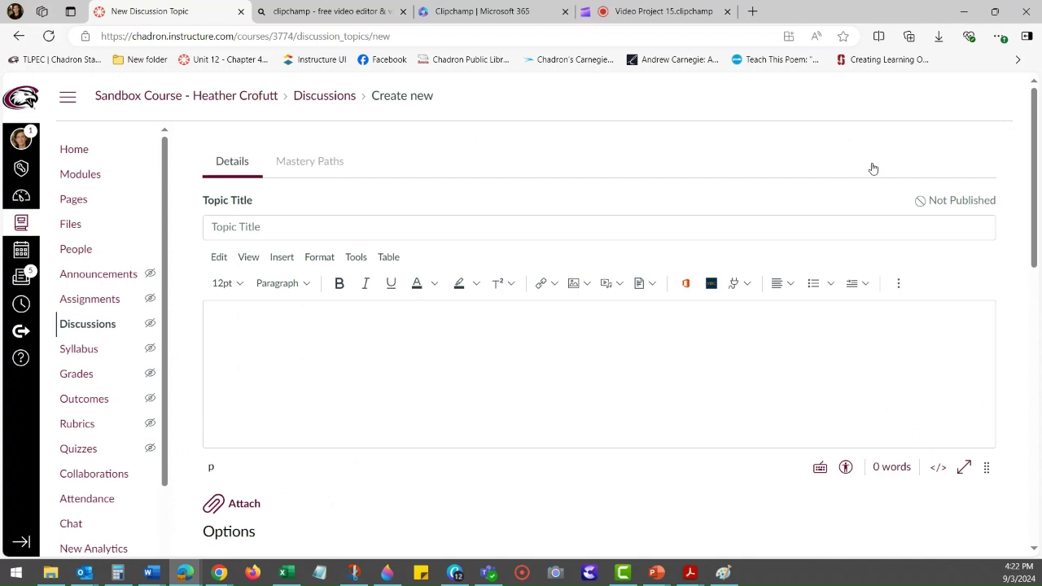
text(test)
key(Tab)
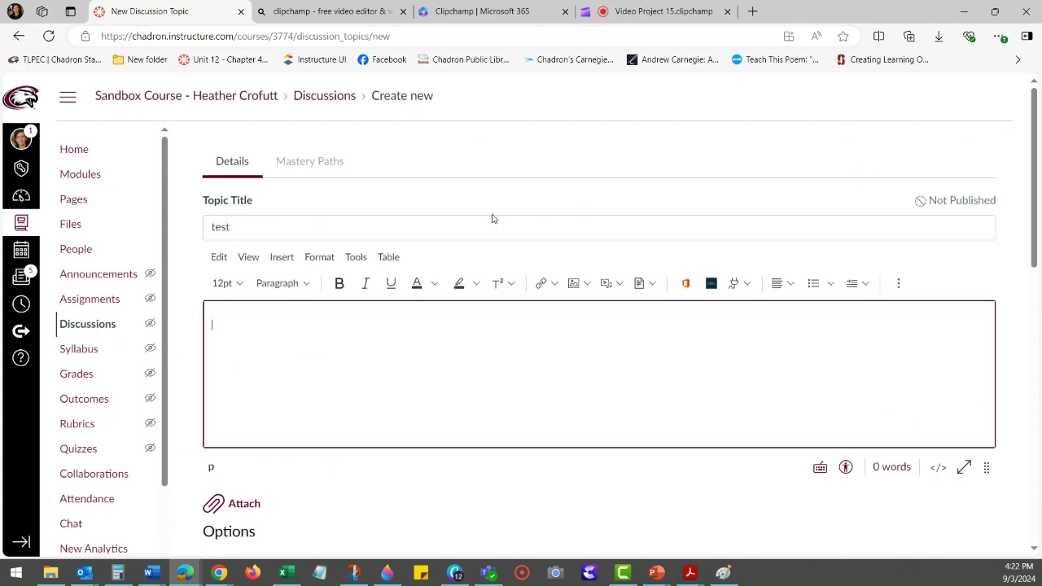
text(test)
- Make the discussion graded with 5 points possible
scroll(507, 263, down, 2)
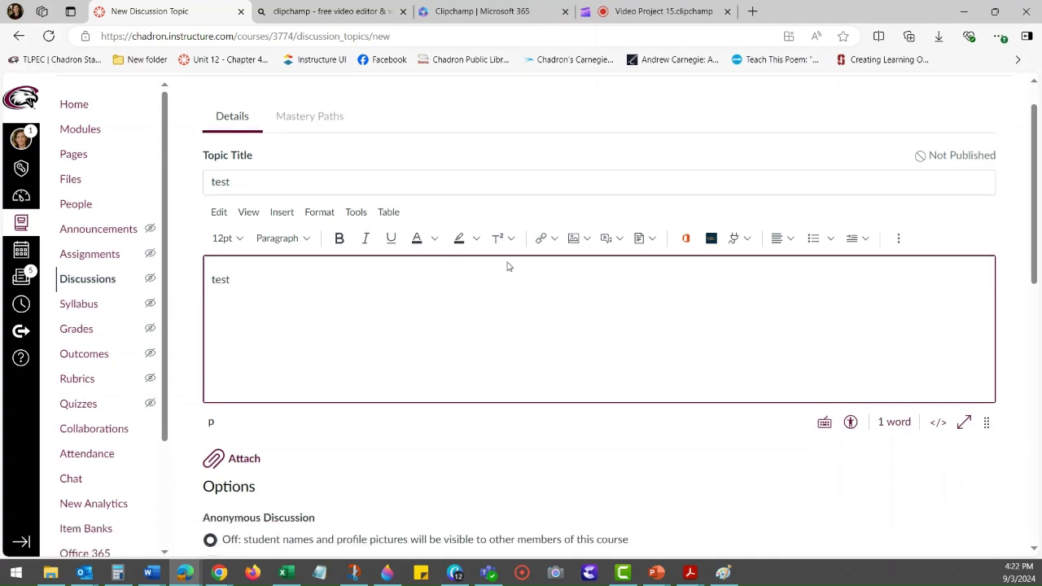
scroll(491, 295, down, 3)
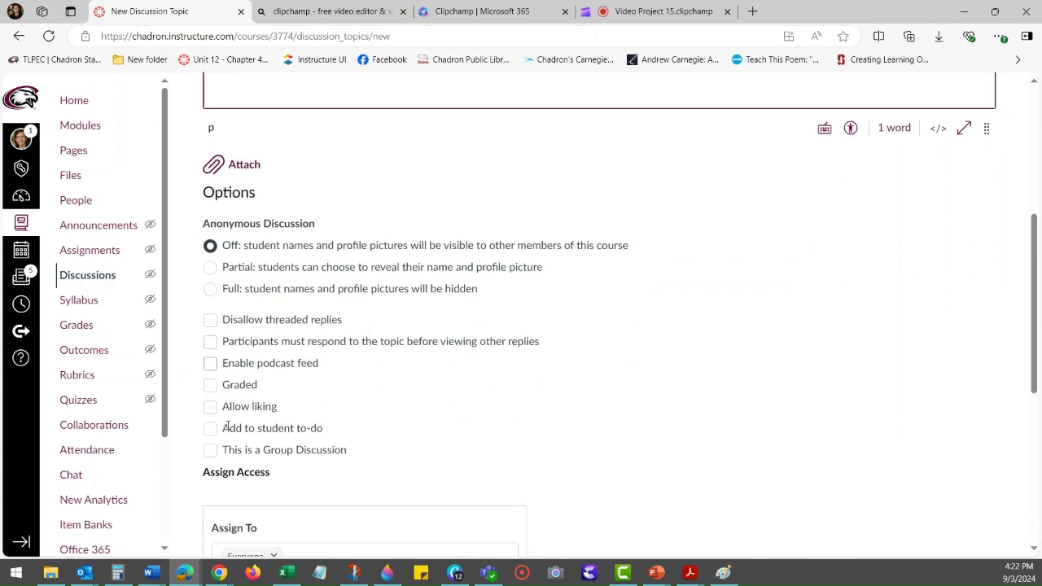
click(216, 388)
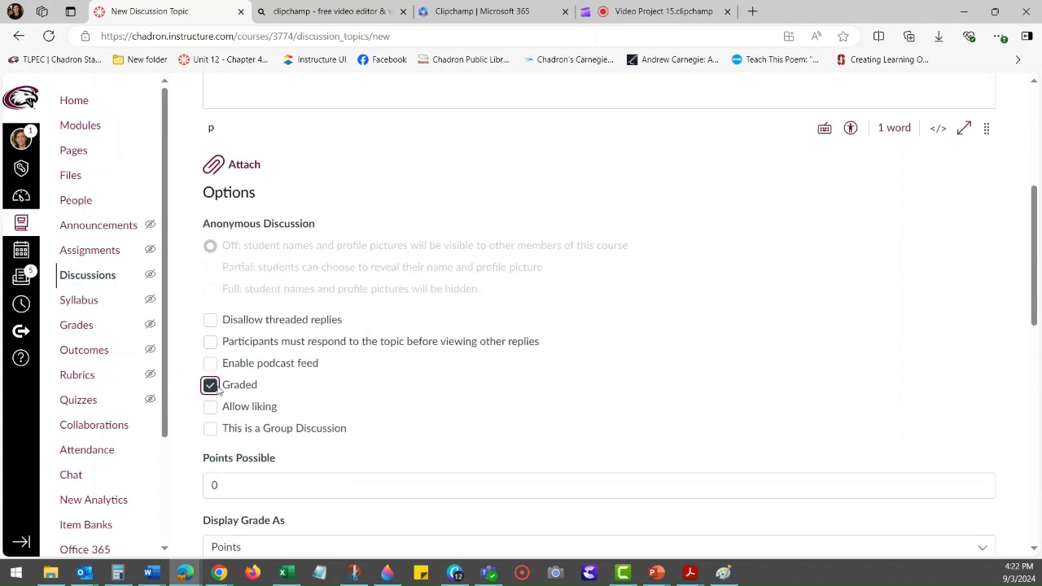
click(250, 491)
text(5)
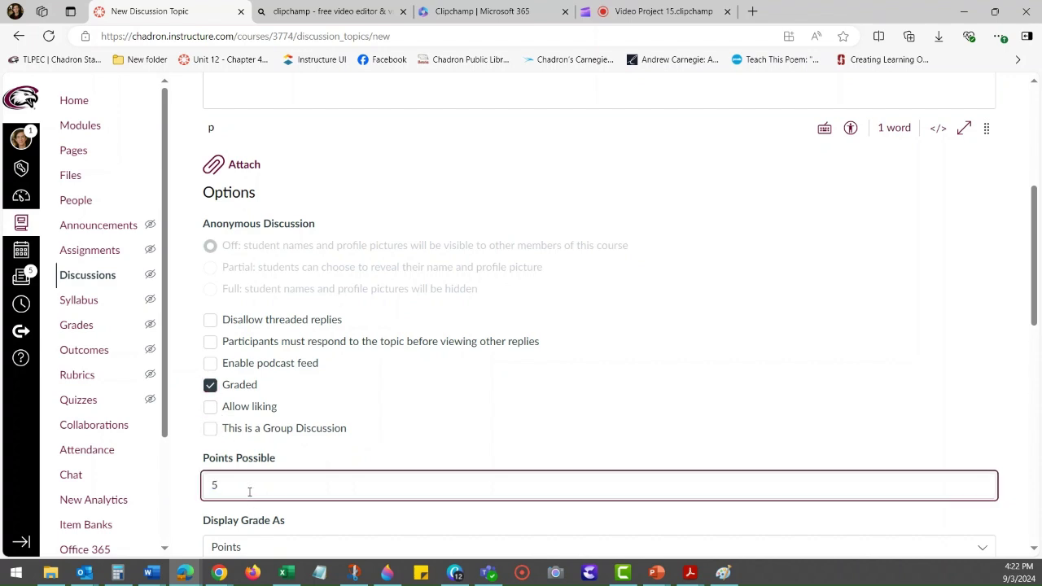
scroll(324, 472, down, 3)
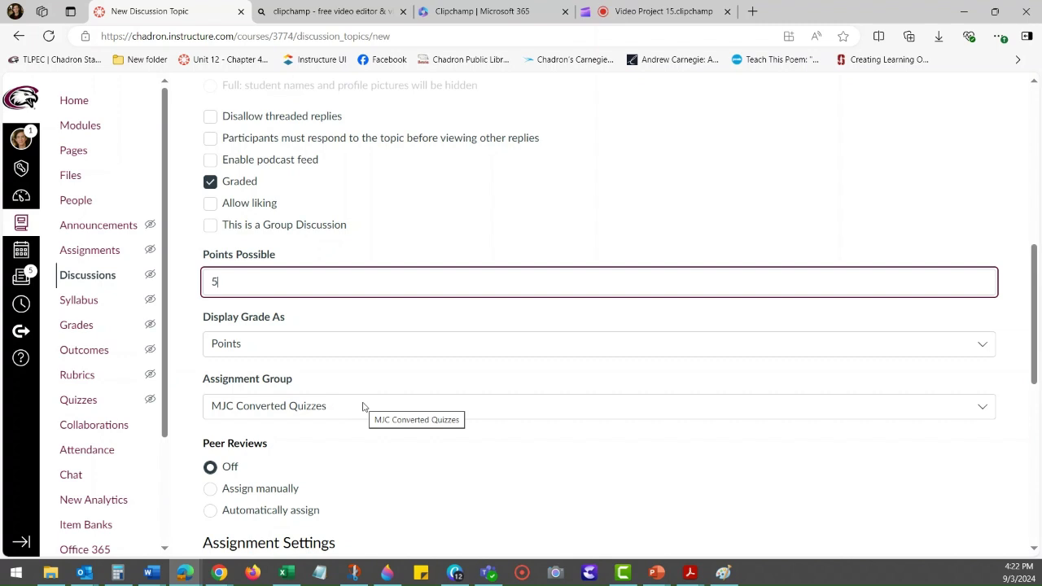
click(363, 408)
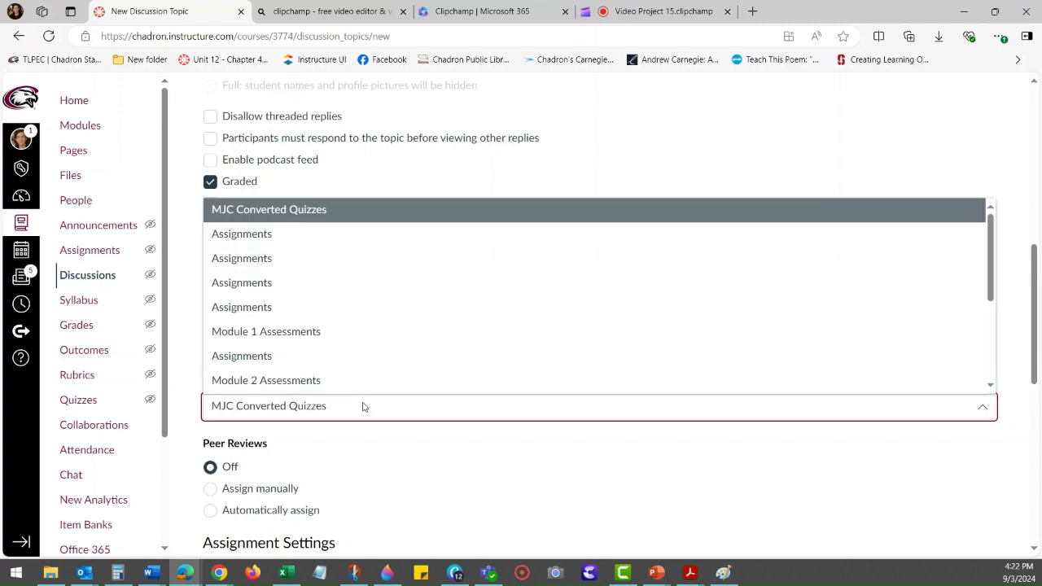
click(357, 414)
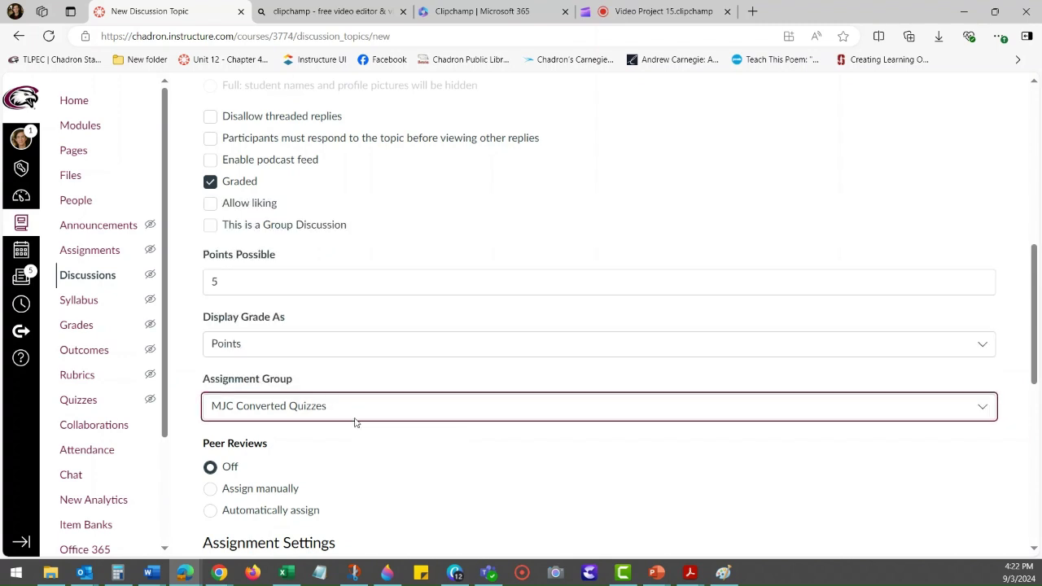
- Set the discussion's due date to Sep 12, 2024 and its availability from Sep 4, 2024 until Sep 12, 2024
scroll(356, 440, down, 4)
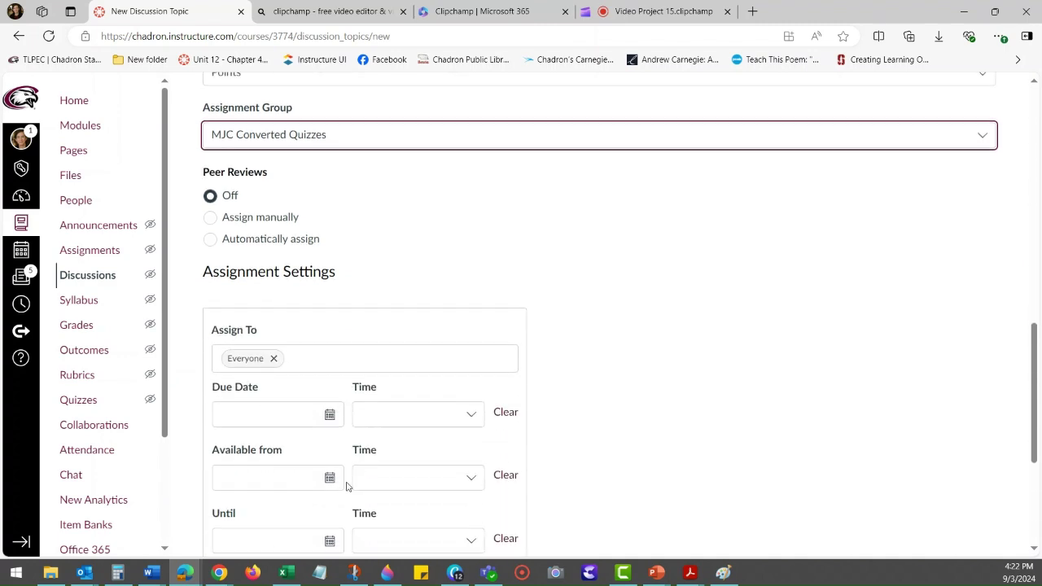
click(337, 417)
text(Sep 12, 2024)
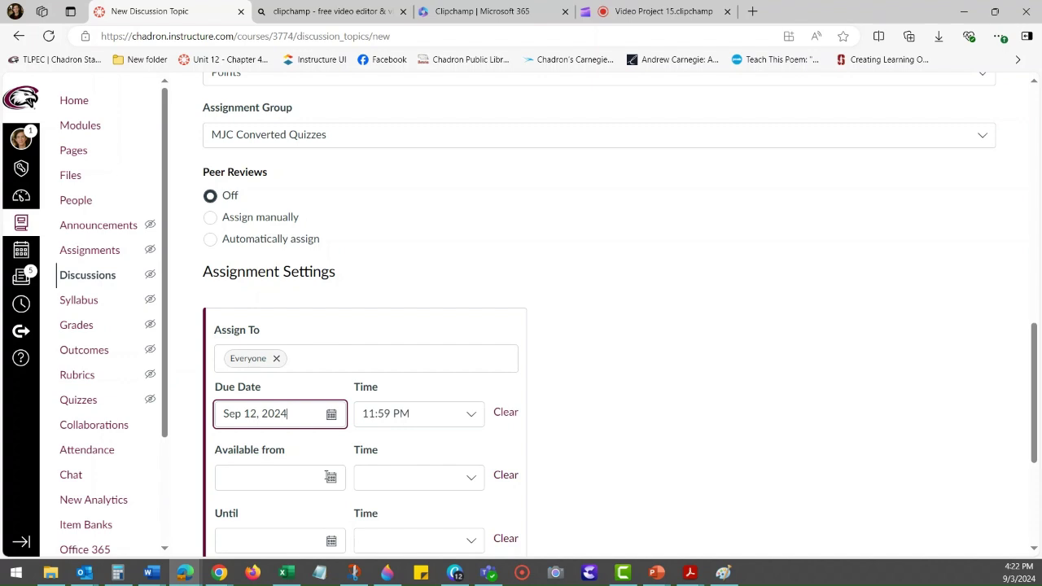
click(337, 479)
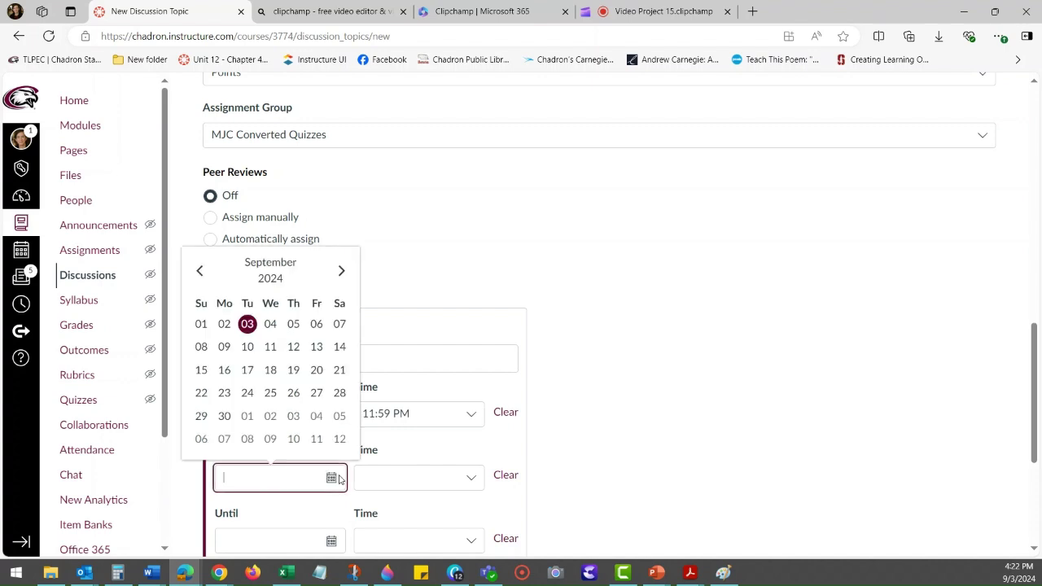
click(271, 325)
scroll(297, 401, down, 1)
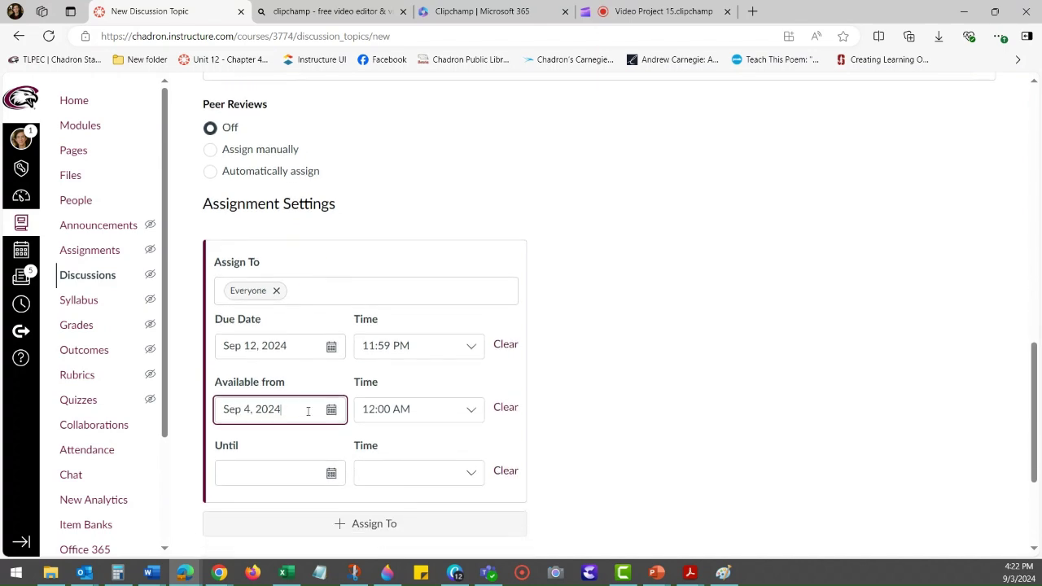
click(334, 474)
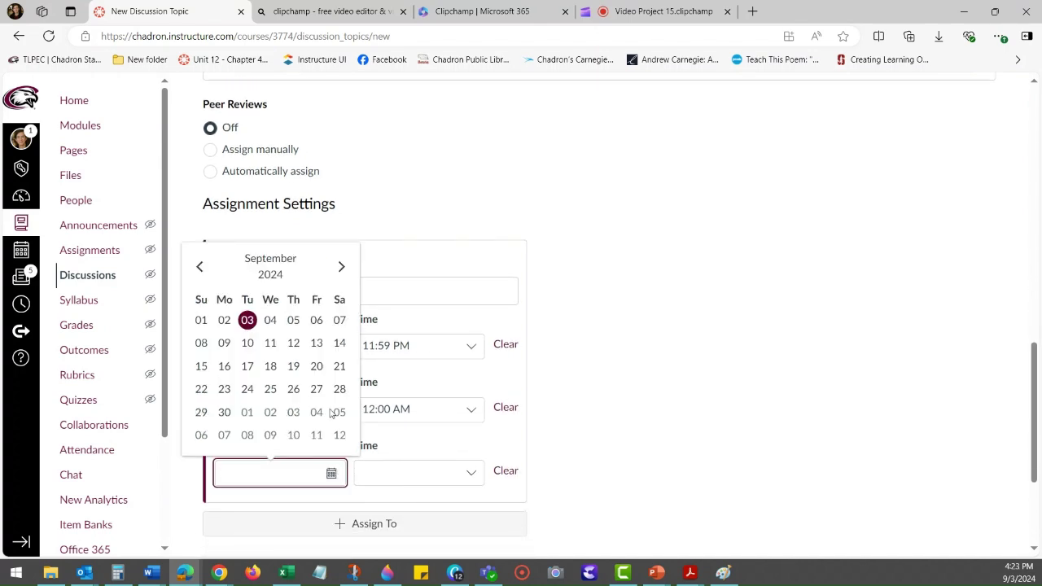
click(293, 343)
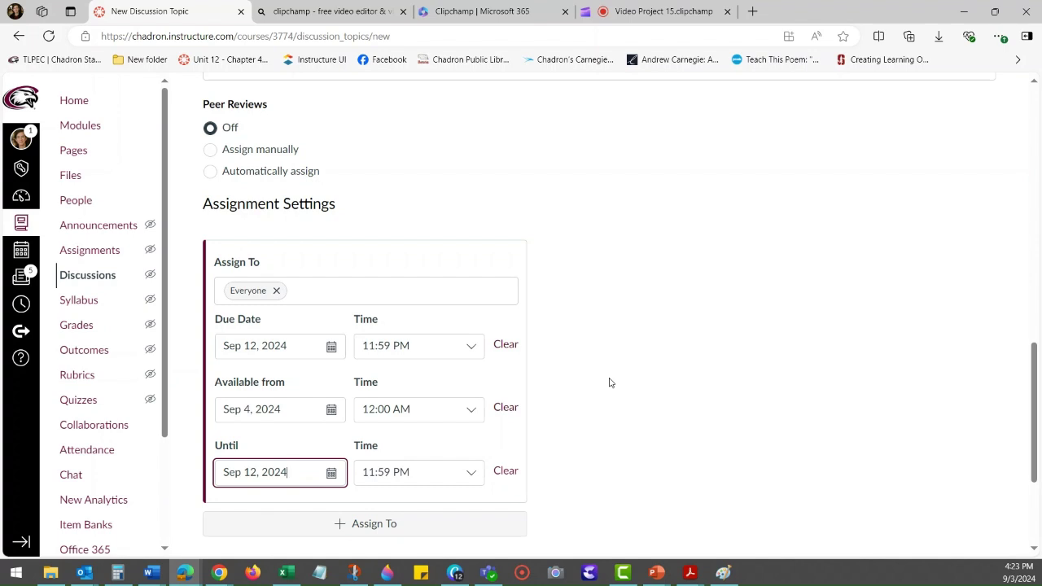
- Save the new discussion without publishing it
scroll(610, 382, down, 1)
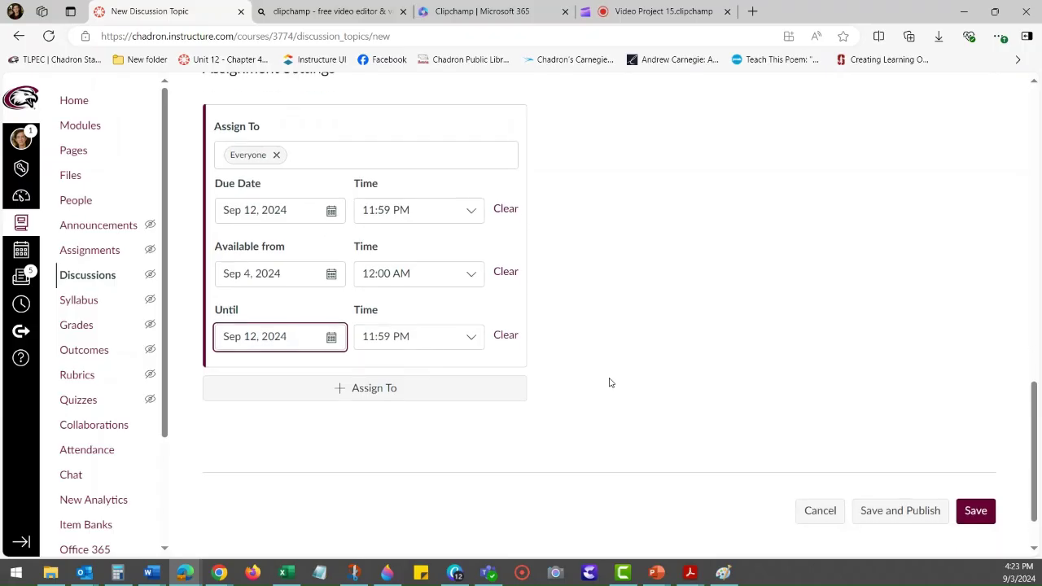
scroll(981, 525, down, 1)
click(984, 446)
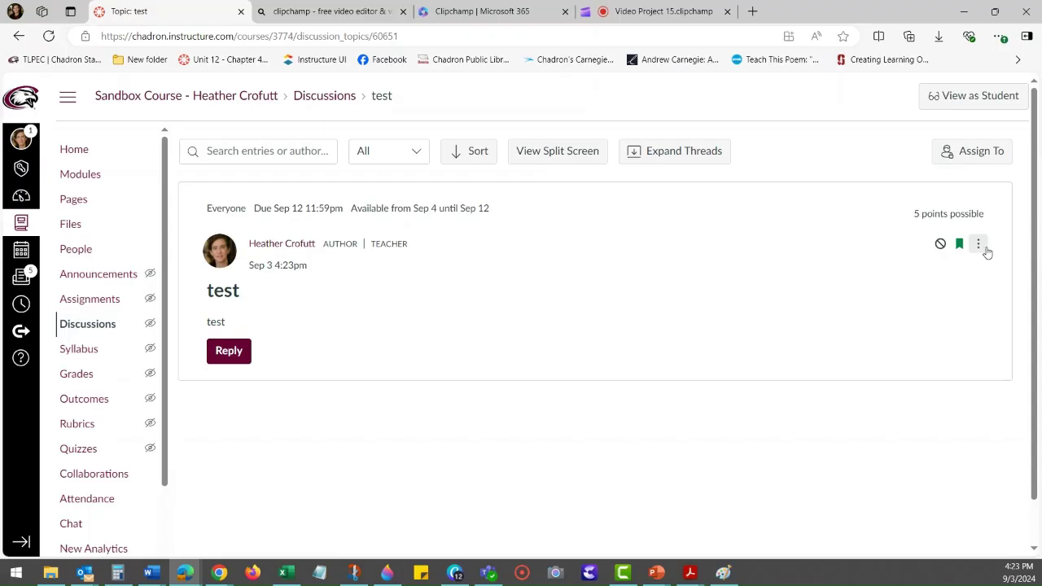
- Reopen the test discussion for editing, then save and publish it
click(980, 246)
click(921, 317)
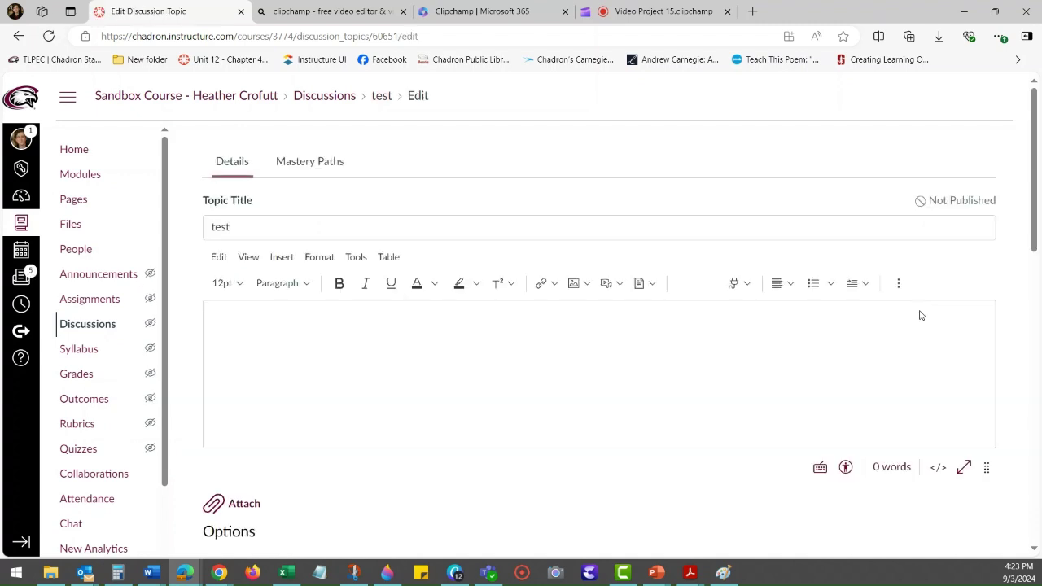
scroll(631, 340, down, 6)
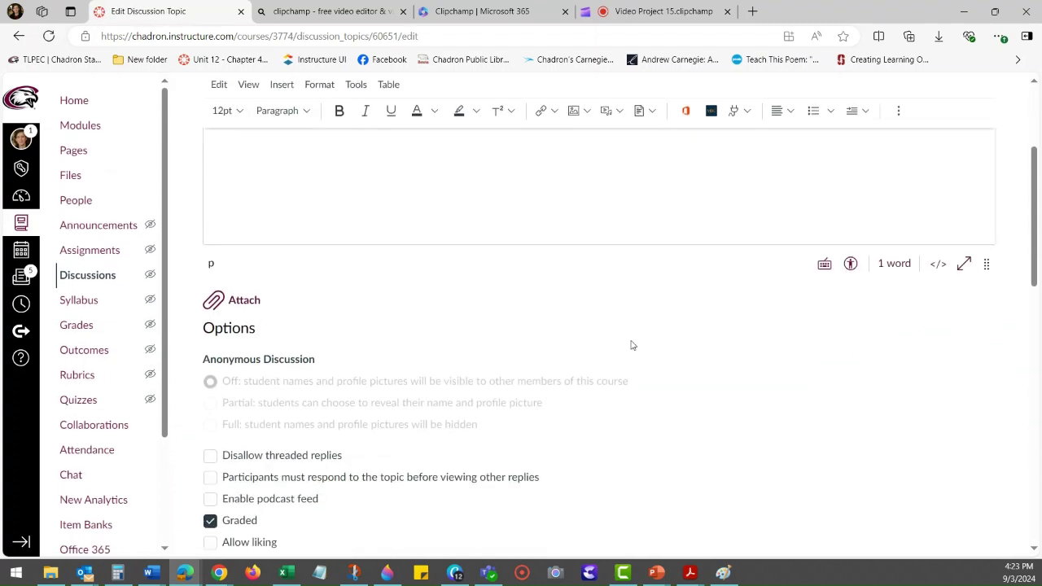
scroll(626, 347, down, 6)
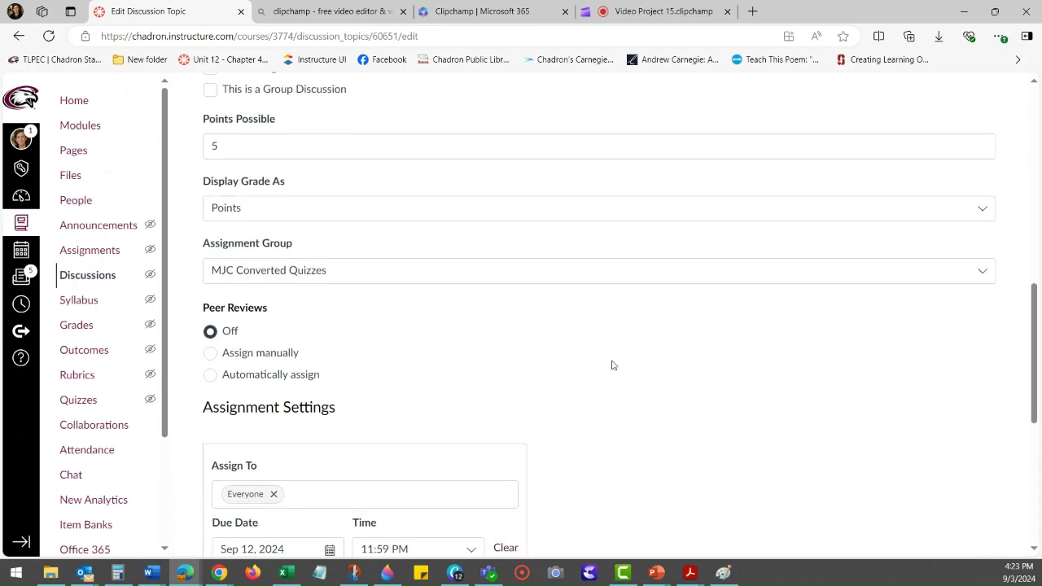
scroll(605, 376, down, 3)
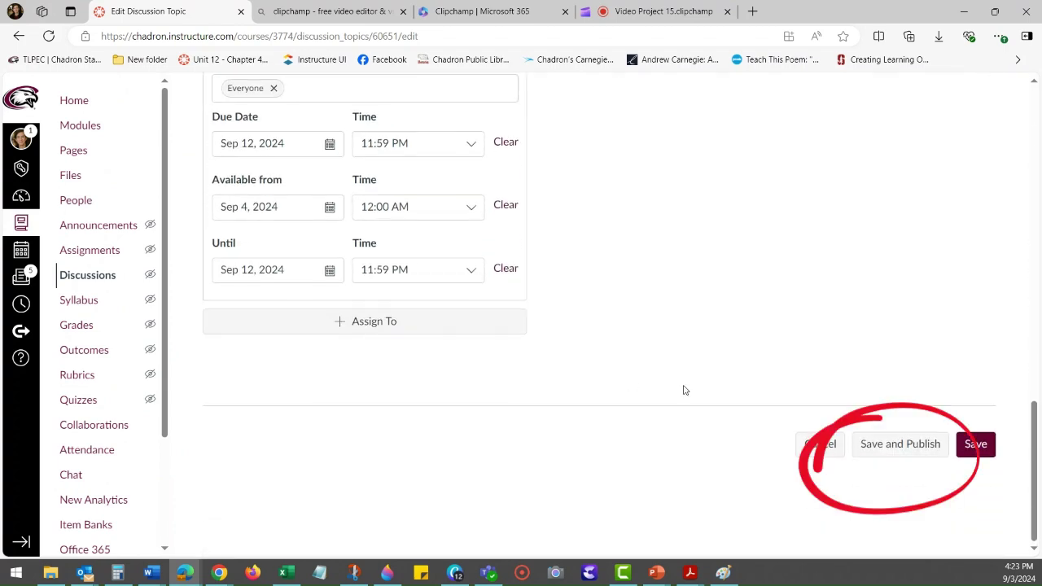
click(865, 449)
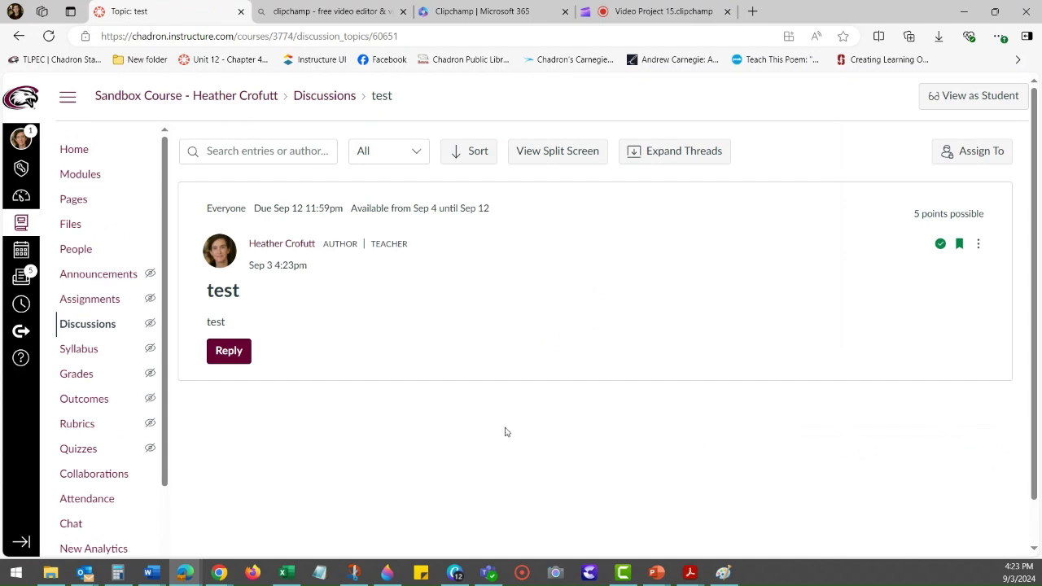
- Open the "test" discussion from the course's discussion list and switch to viewing it as a student
click(95, 329)
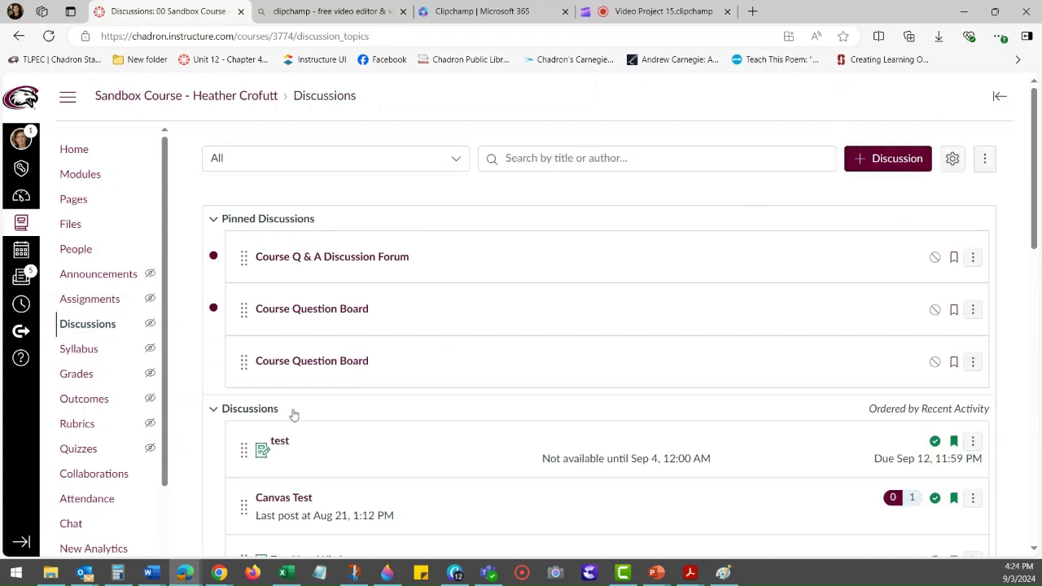
scroll(294, 413, down, 1)
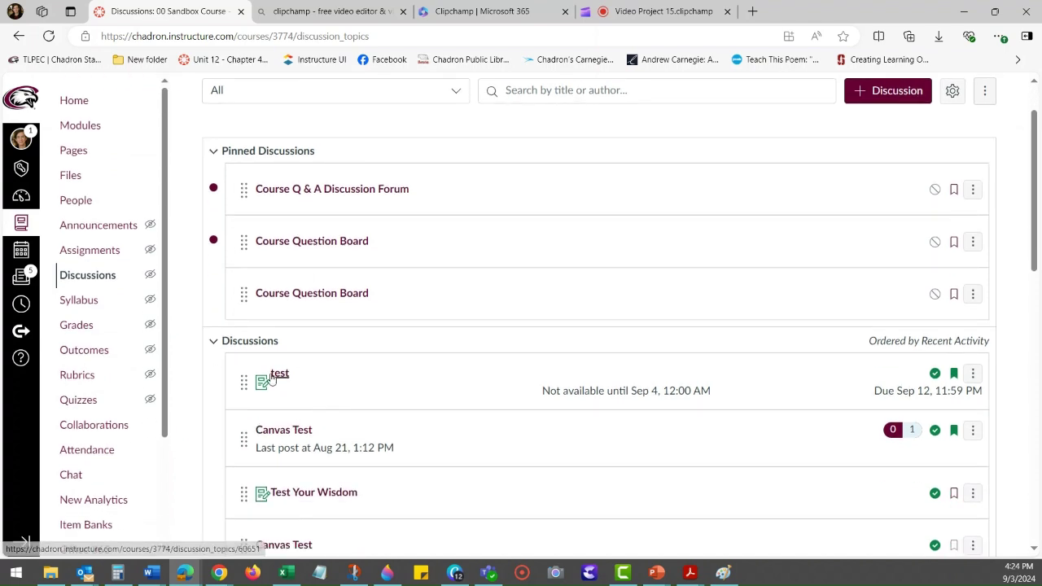
click(276, 376)
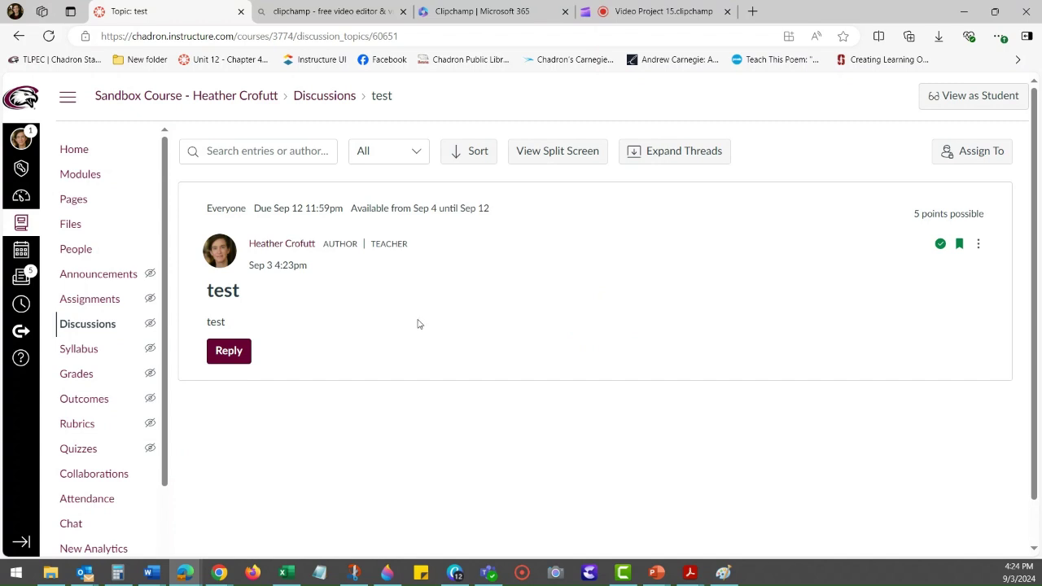
click(976, 104)
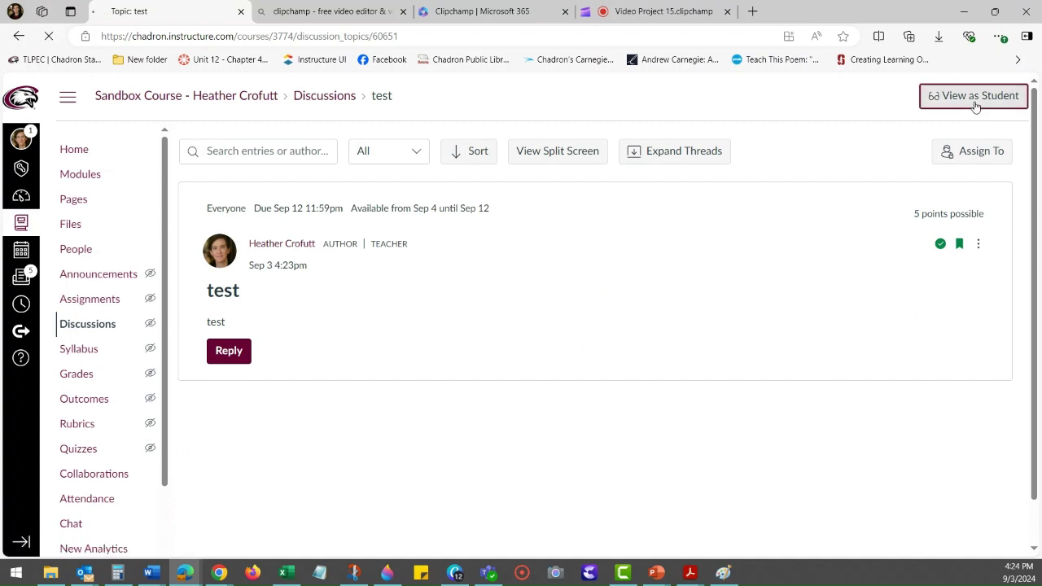